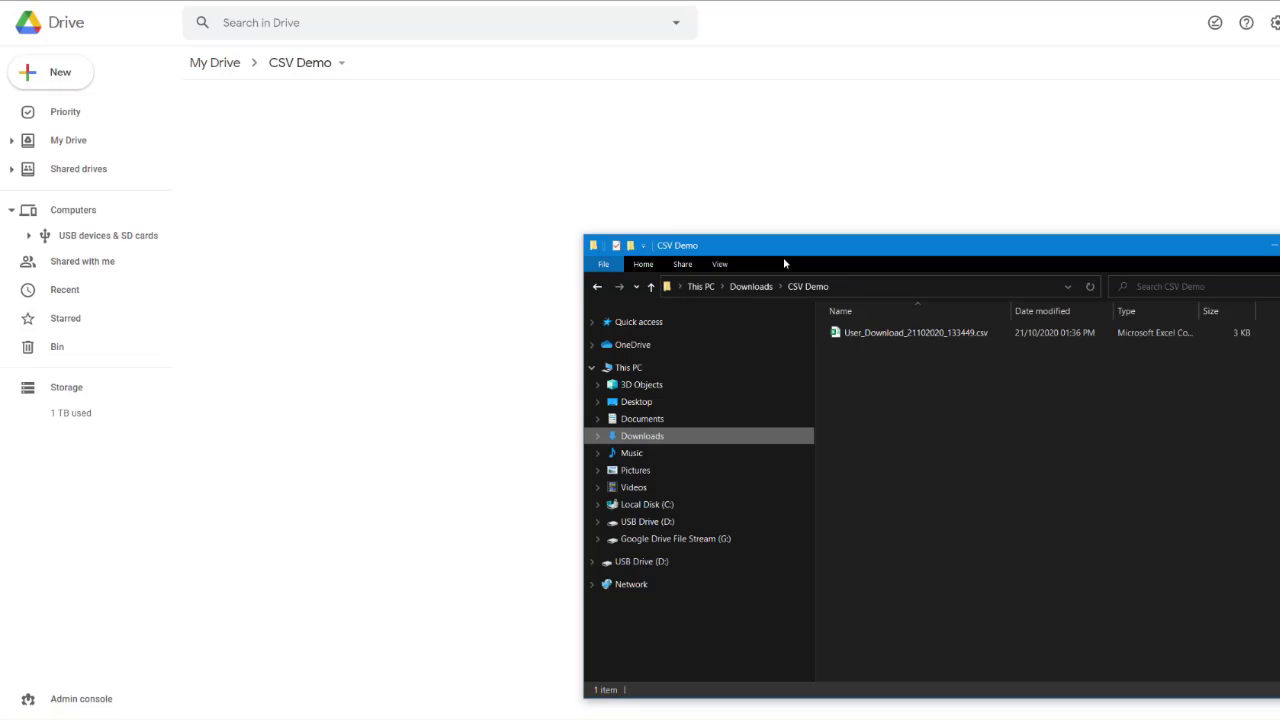
Drag User_Download_21102020_133449.csv from File Explorer into the CSV Demo Drive folder
left_click(848, 335)
left_click_drag(848, 335, 441, 199)
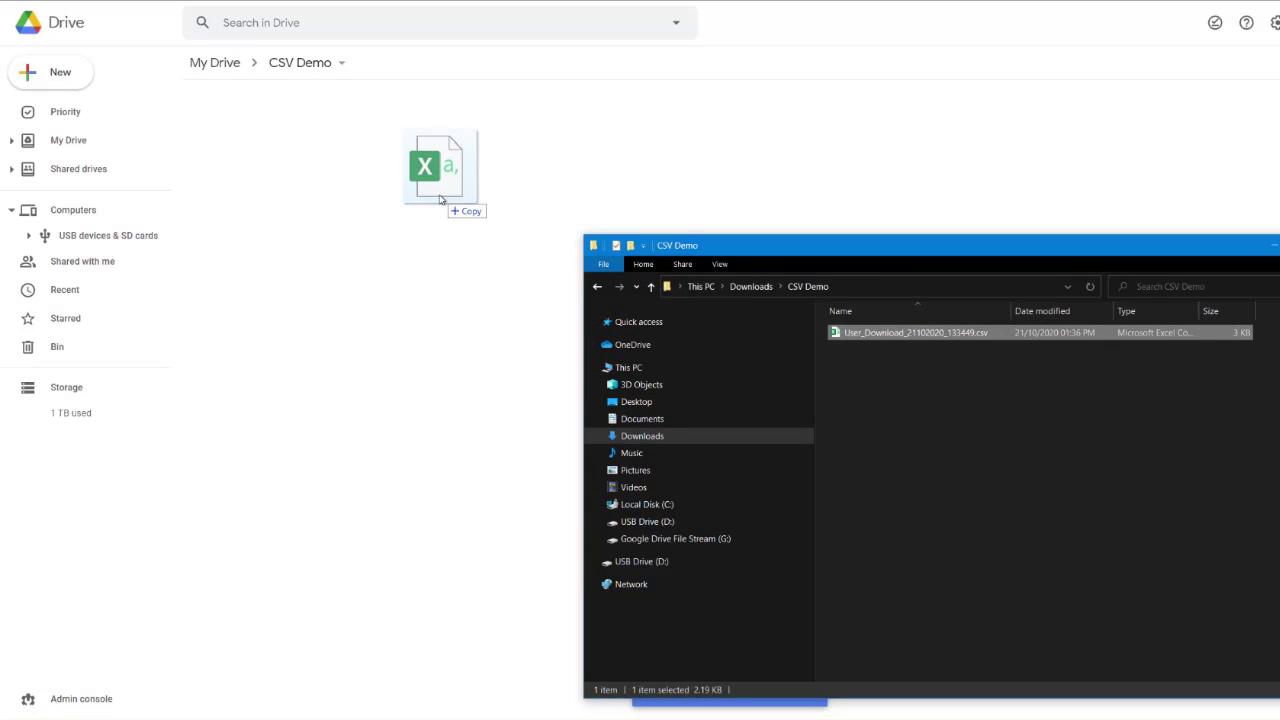
left_click_drag(441, 199, 441, 199)
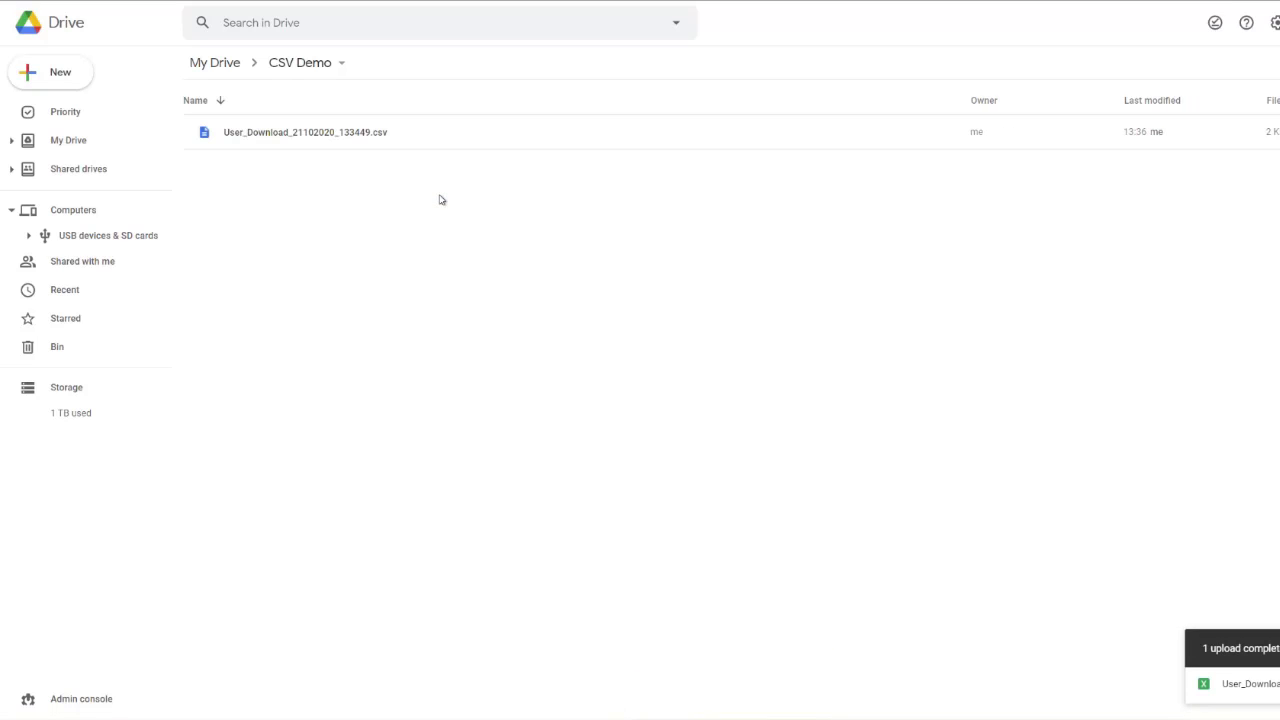
Preview the uploaded CSV and open it with Google Sheets
double_click(342, 142)
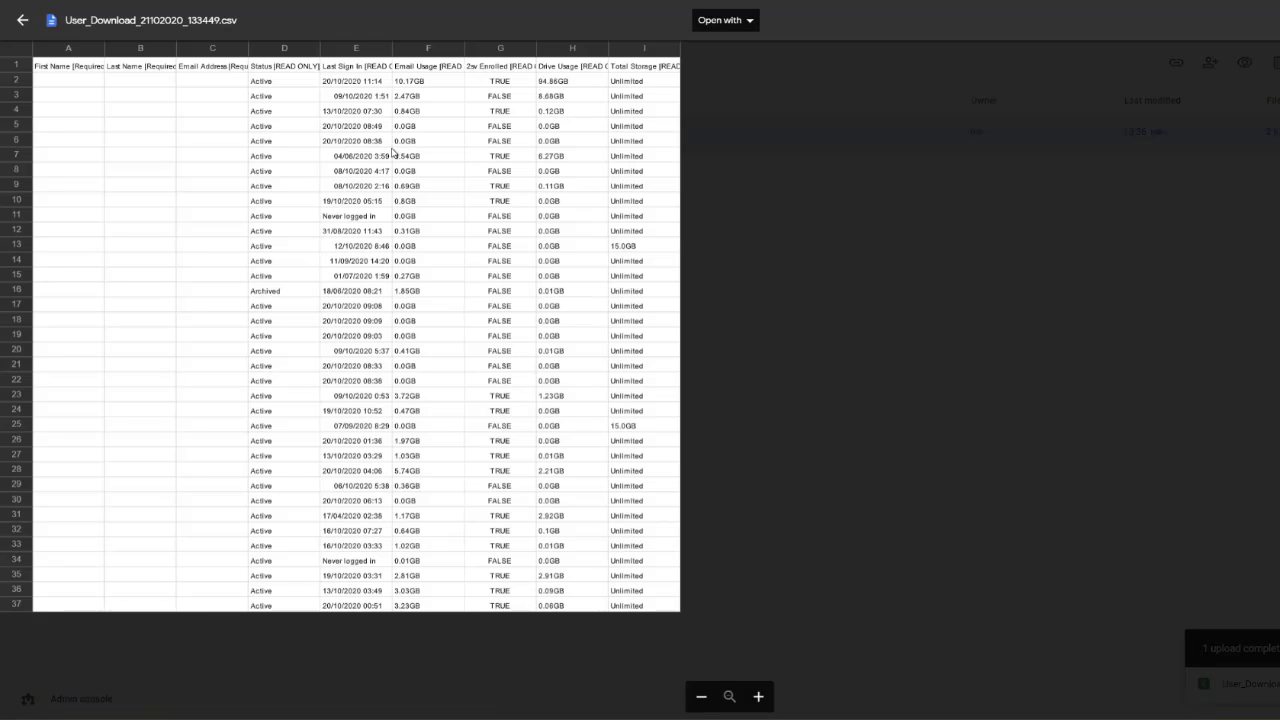
left_click(746, 32)
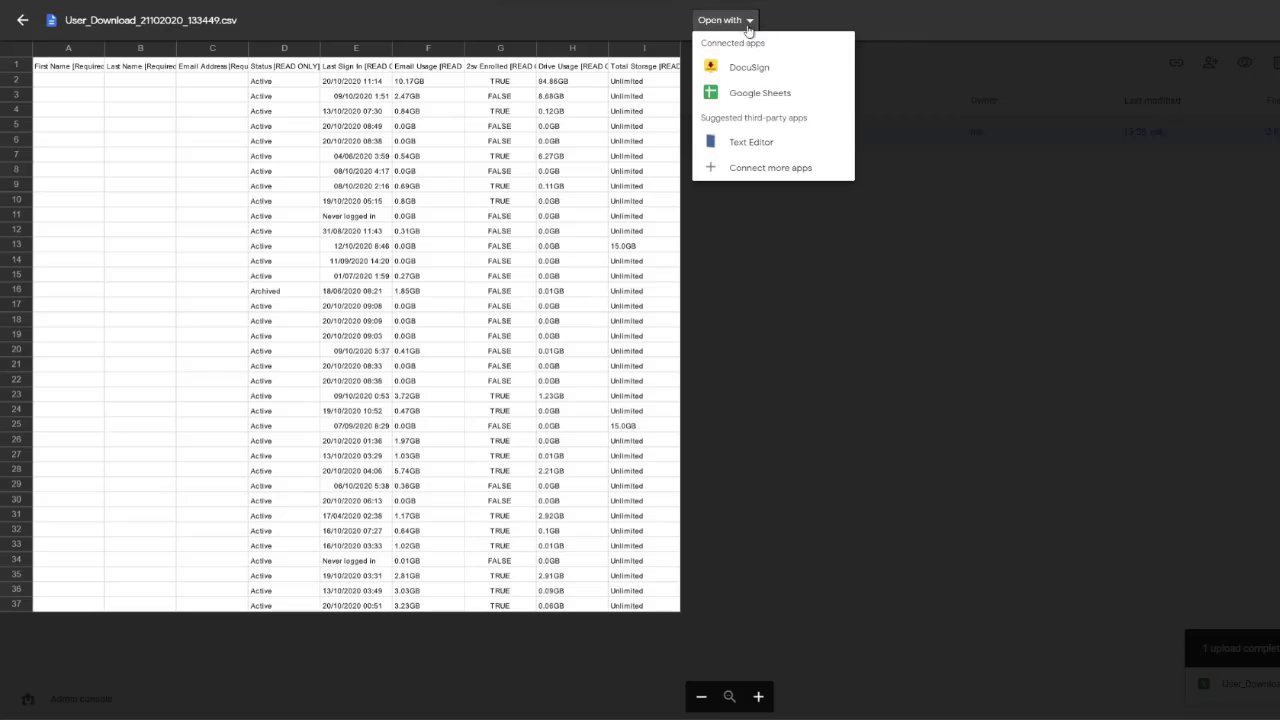